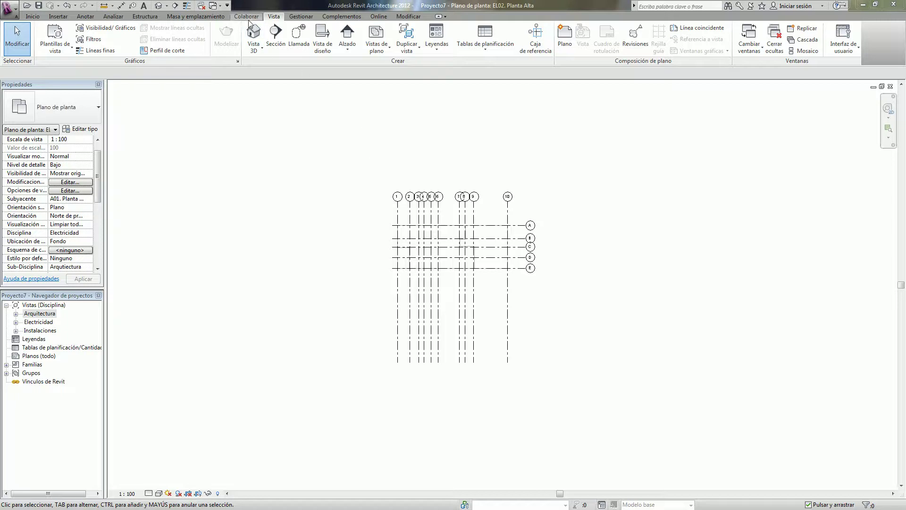
# - Start worksharing and rename the default Subproyecto1 workset to Arquitectura
pyautogui.click(248, 17)
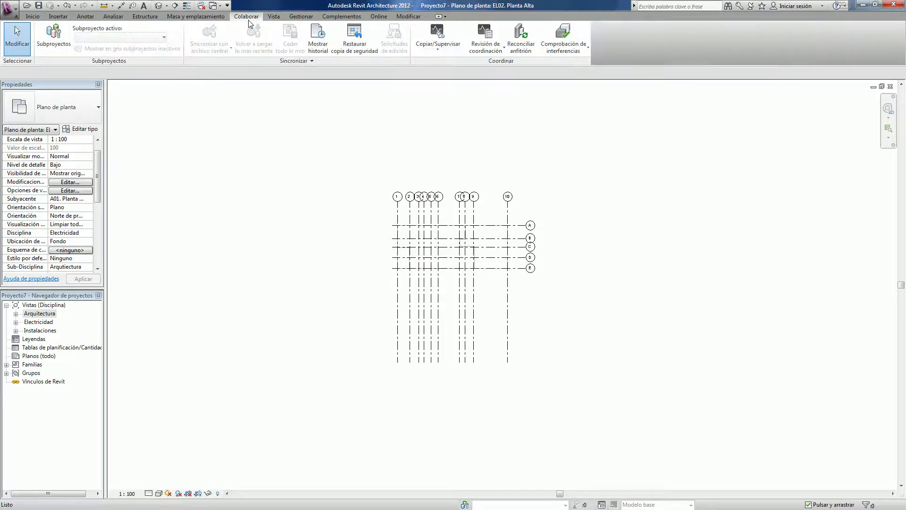
pyautogui.click(54, 34)
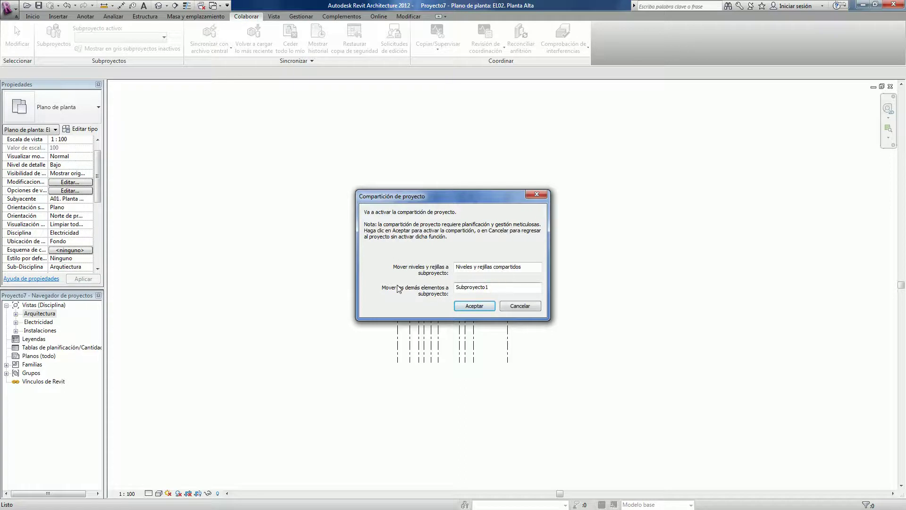
pyautogui.moveTo(495, 286); pyautogui.dragTo(453, 287)
pyautogui.write('A')
pyautogui.write('ra')
# - Confirm worksharing and create worksets Instalación Hidráulica and Instalación Sanitaria
pyautogui.click(465, 305)
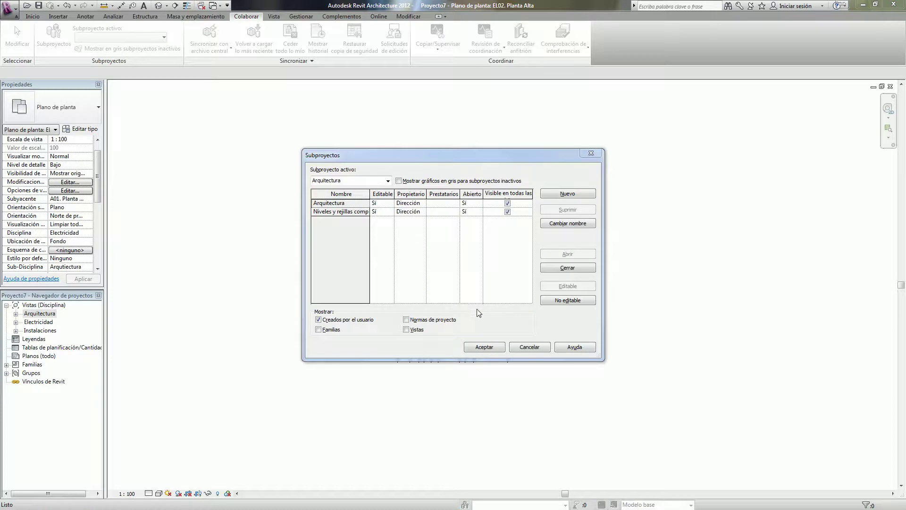
pyautogui.click(570, 194)
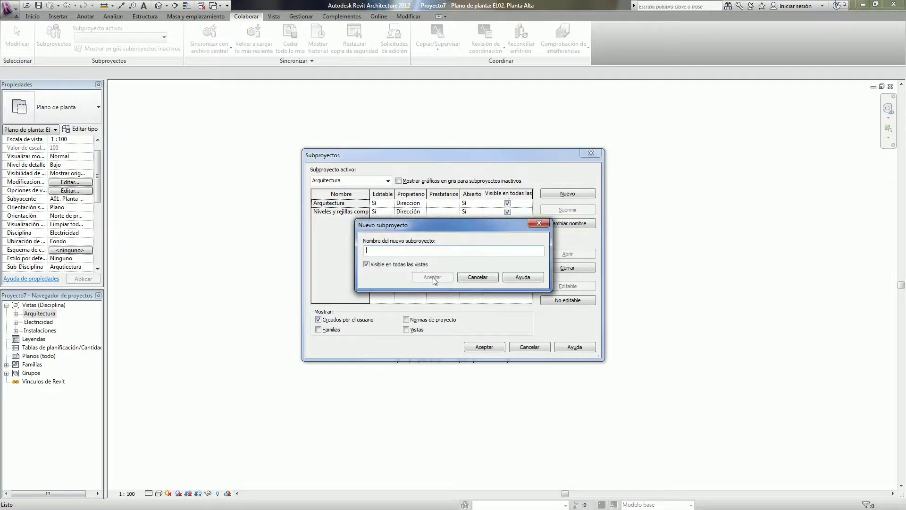
pyautogui.write('Instalación Hidráulica')
pyautogui.click(433, 278)
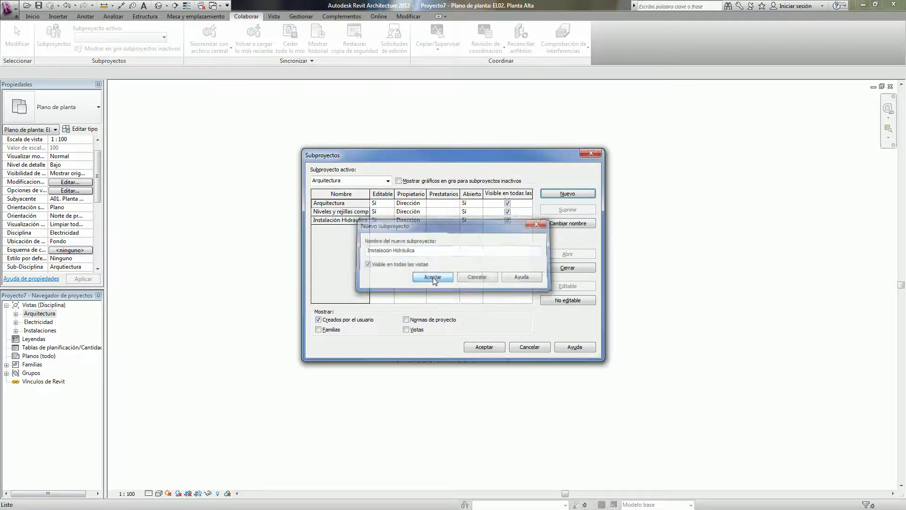
pyautogui.click(573, 195)
pyautogui.write('Instalación Sanitar')
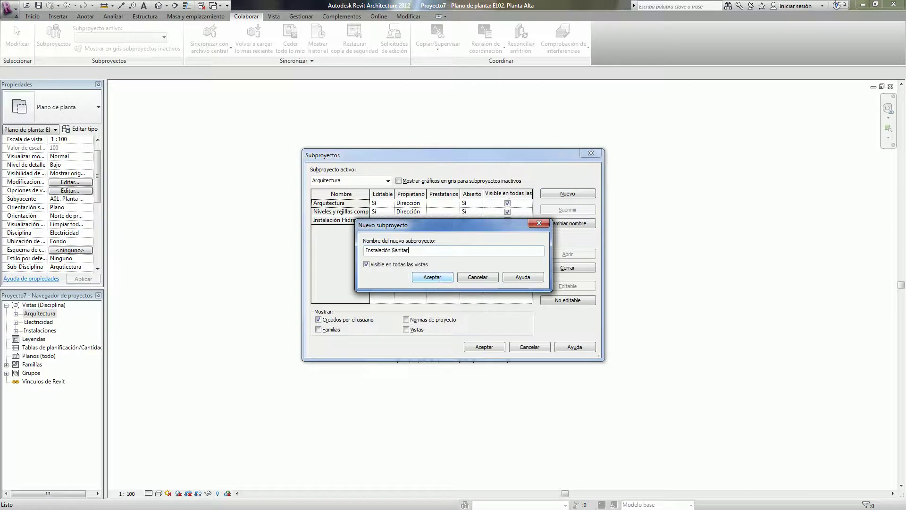
pyautogui.write('ia')
pyautogui.click(433, 278)
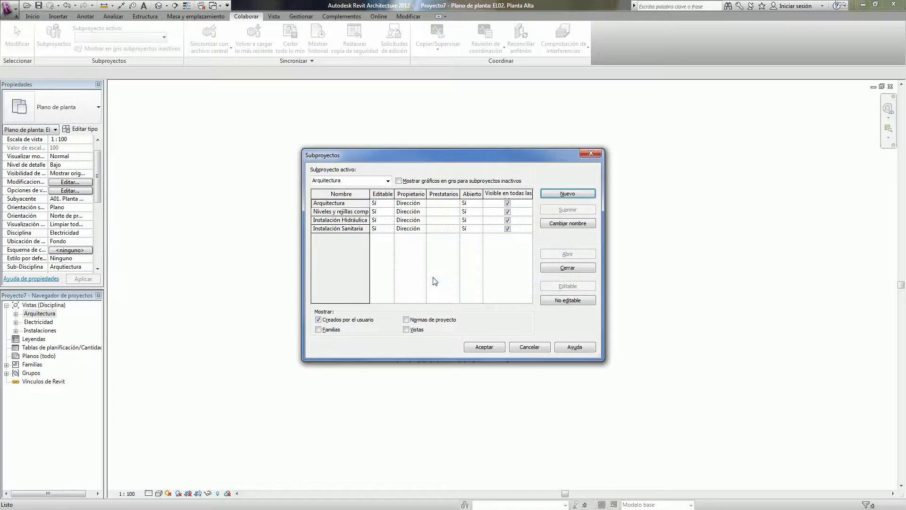
# - Add worksets Iluminación, Contactos and Aire Acondicionado, then close the Subproyectos dialog
pyautogui.click(570, 197)
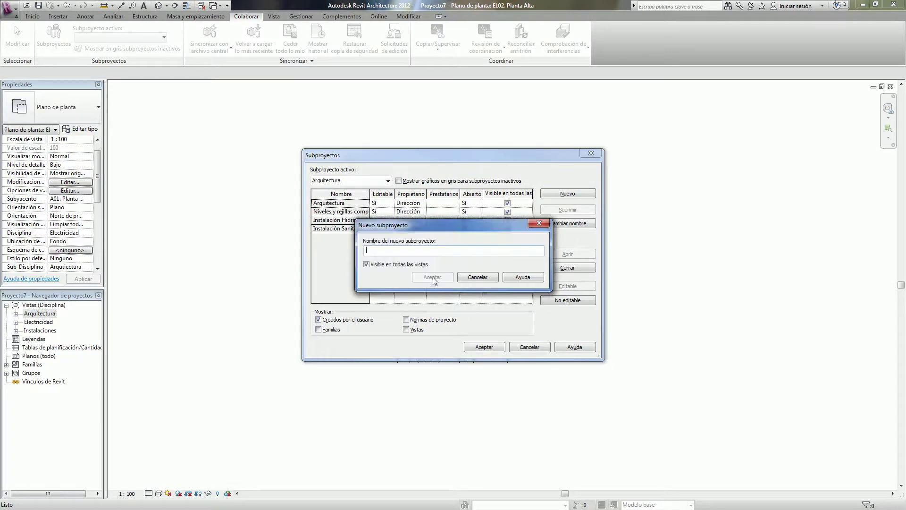
pyautogui.write('Iluminación')
pyautogui.click(433, 279)
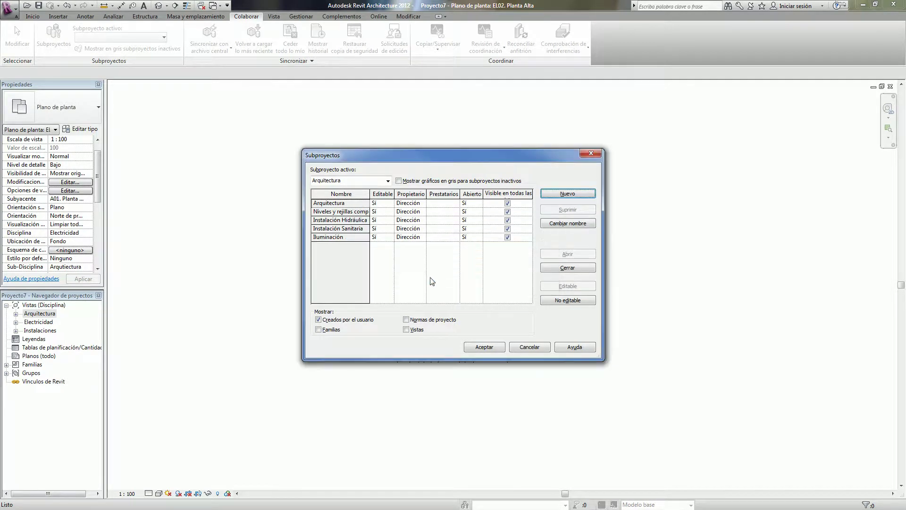
pyautogui.click(565, 195)
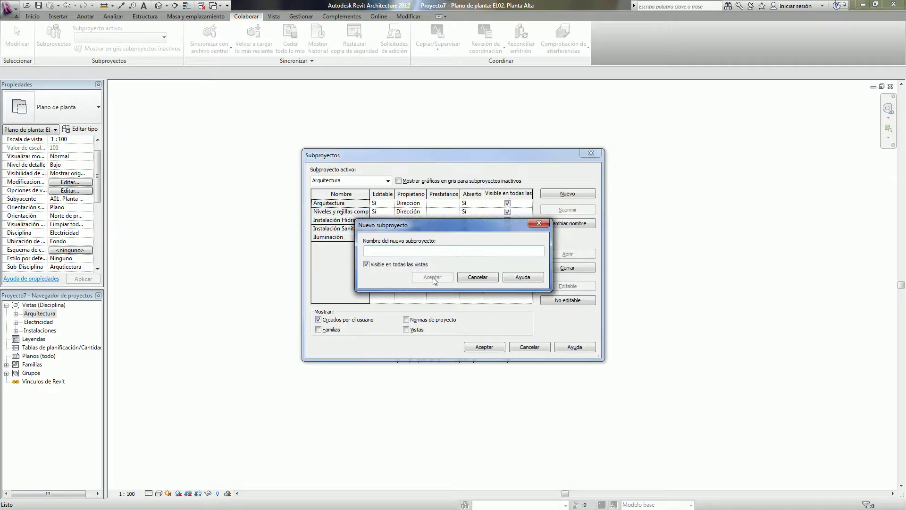
pyautogui.write('Contactos')
pyautogui.click(434, 277)
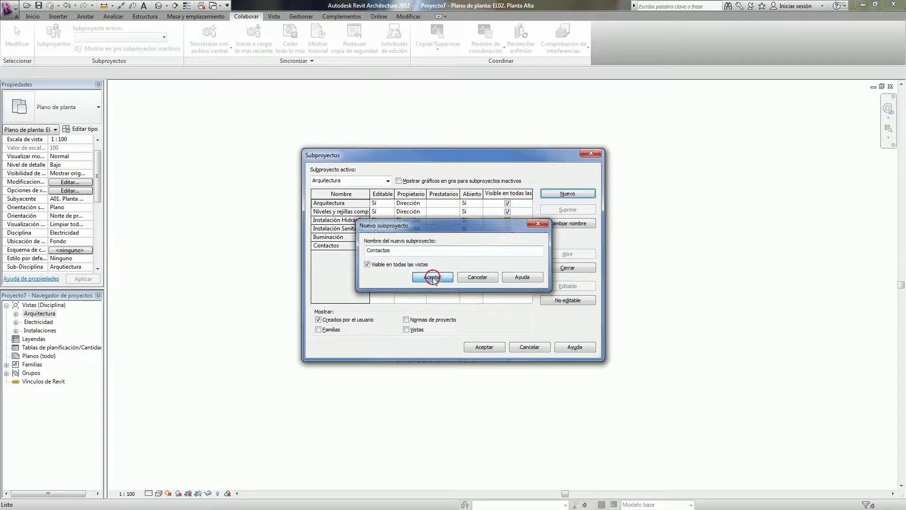
pyautogui.click(566, 195)
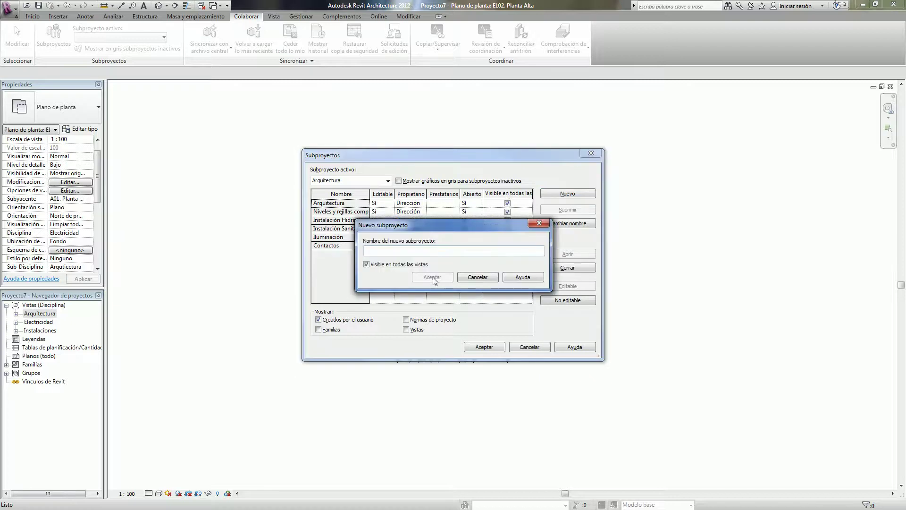
pyautogui.write('Aire Aco')
pyautogui.write('ndicionado')
pyautogui.click(433, 278)
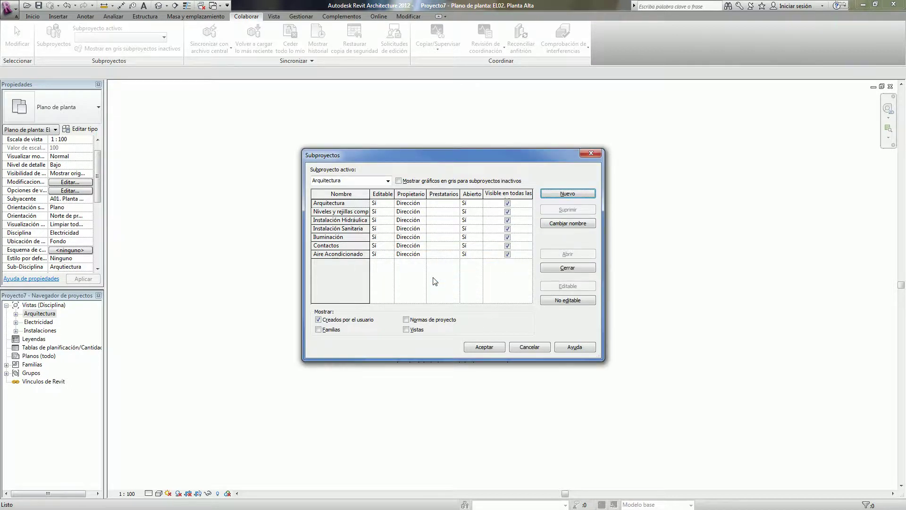
pyautogui.click(478, 347)
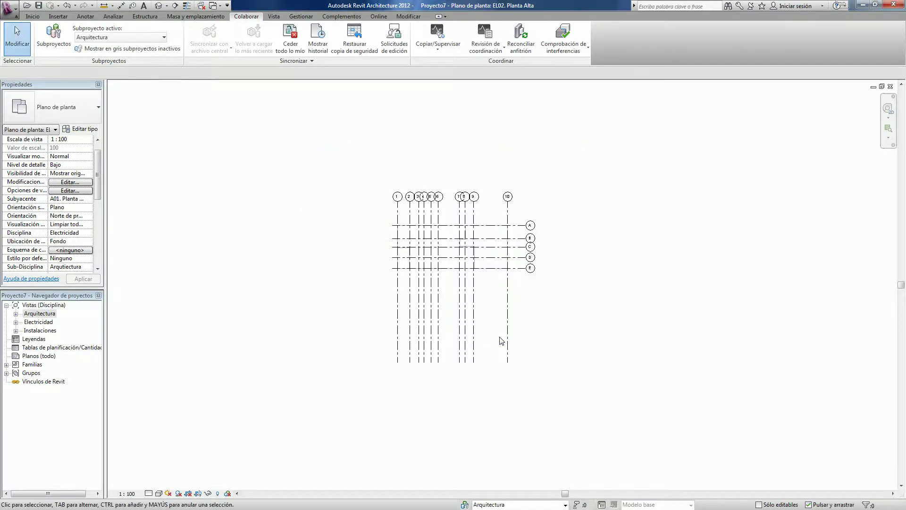
# - Save the workshared project as Vivienda Social.rvt in the TUTORIAL folder on the consasur drive
pyautogui.click(39, 7)
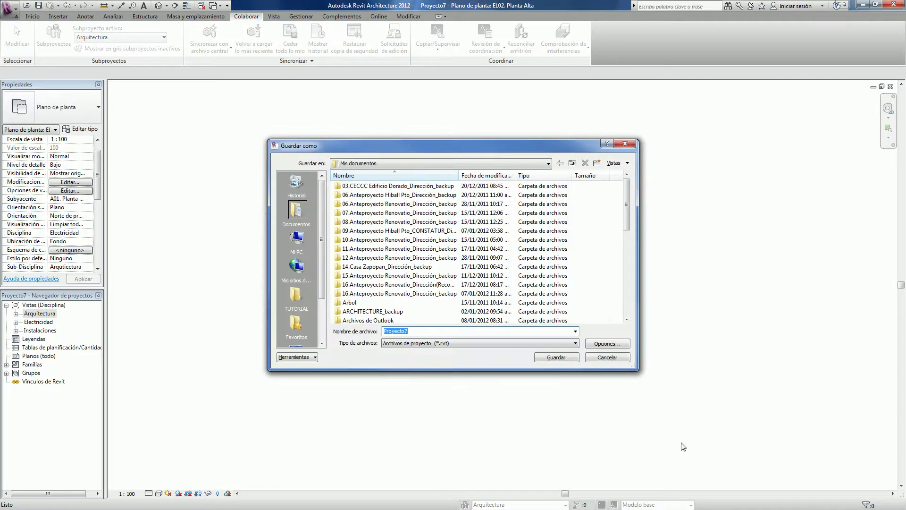
pyautogui.click(302, 239)
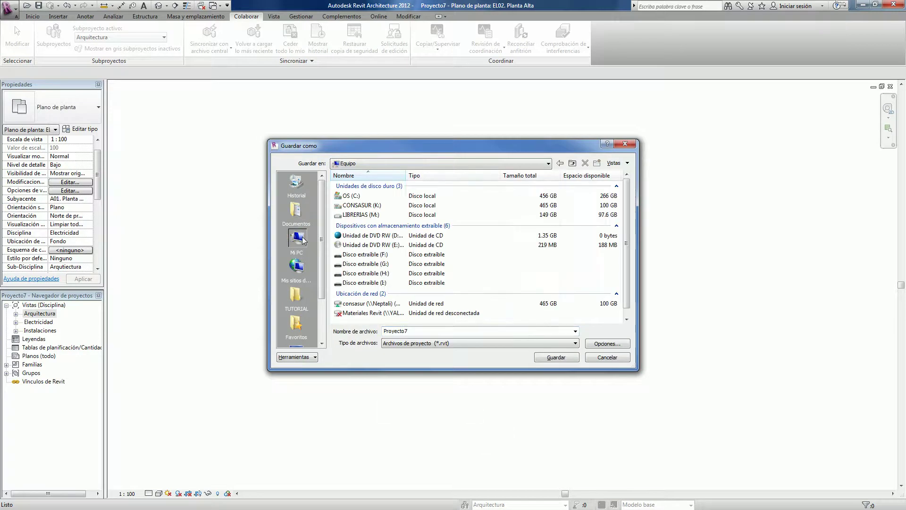
pyautogui.doubleClick(367, 304)
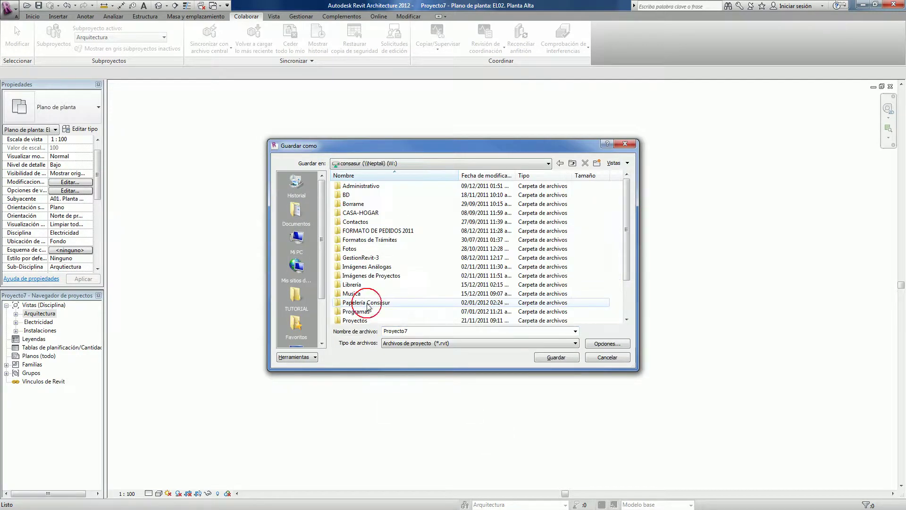
pyautogui.moveTo(625, 193); pyautogui.dragTo(624, 217)
pyautogui.doubleClick(372, 298)
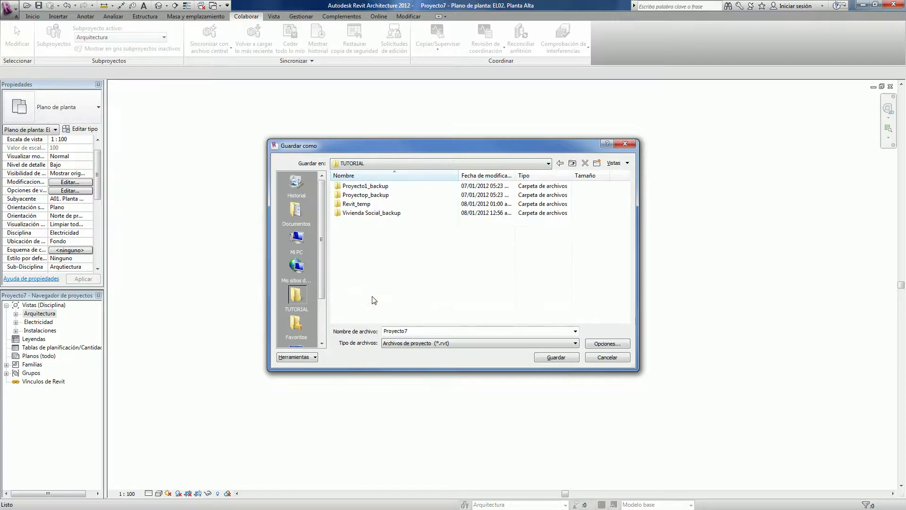
pyautogui.doubleClick(403, 331)
pyautogui.write('Vivienda Social')
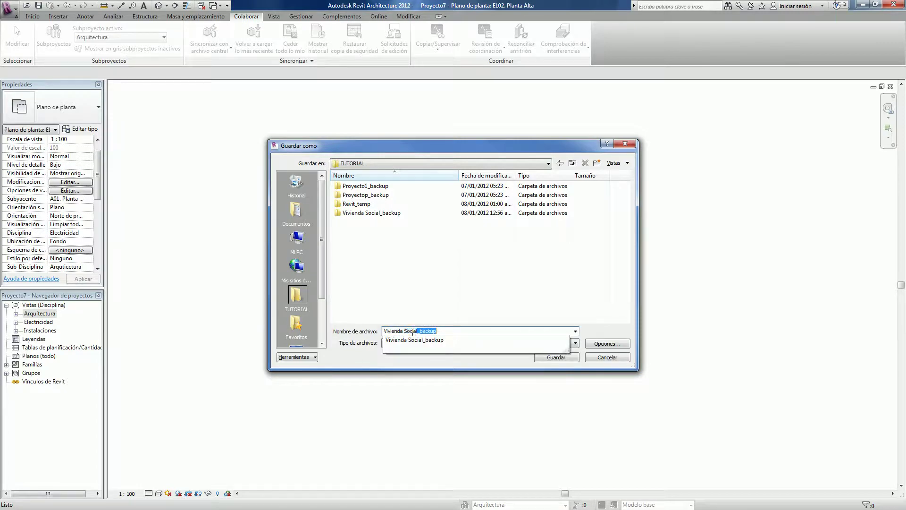
pyautogui.click(557, 357)
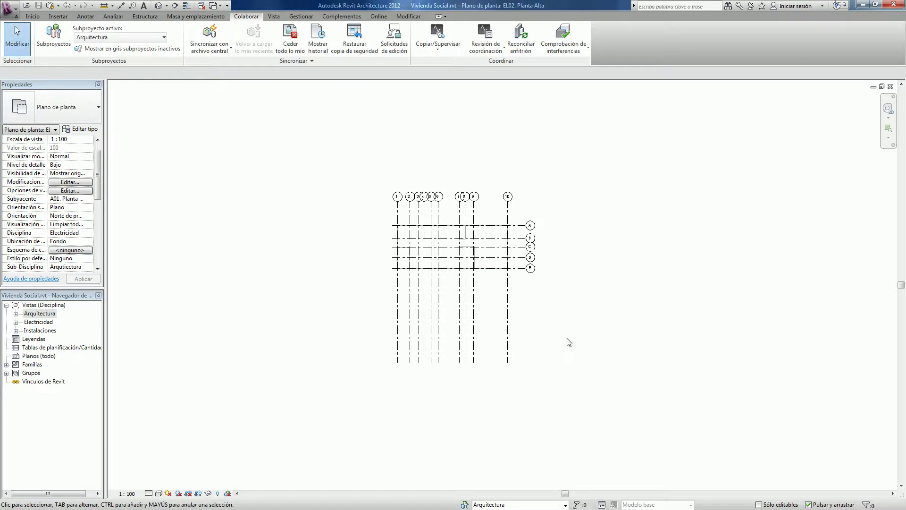
# - Synchronize with the central file and close the project
pyautogui.click(212, 36)
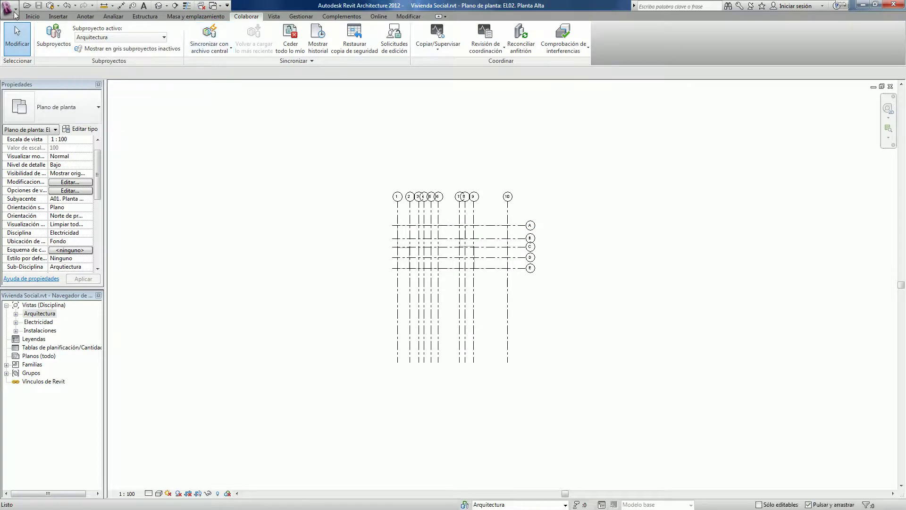
pyautogui.click(16, 11)
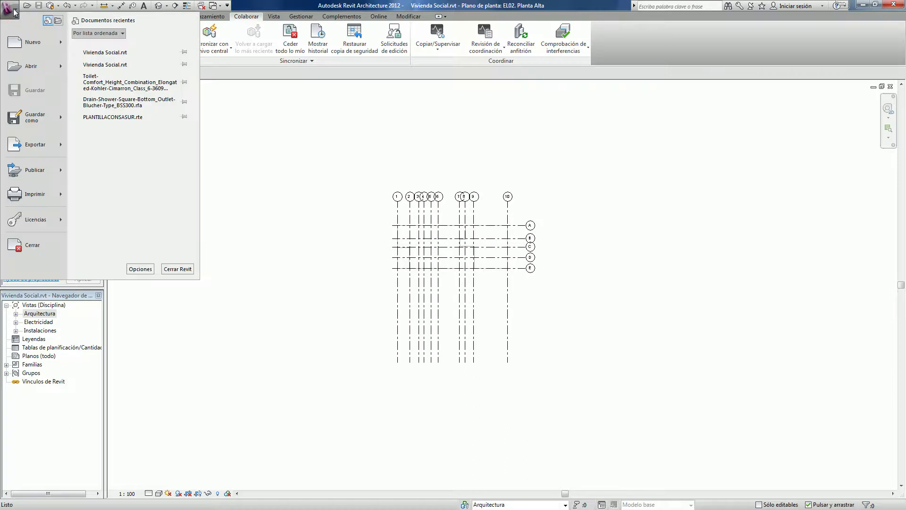
pyautogui.click(40, 246)
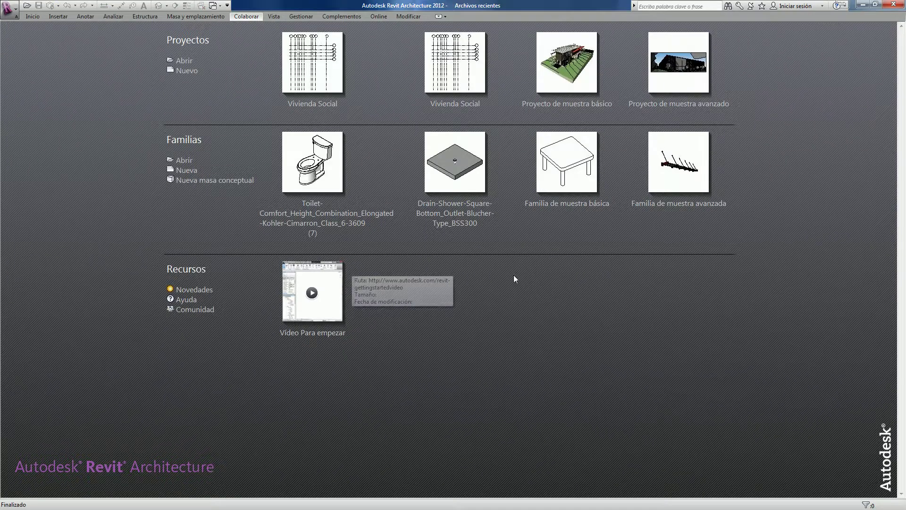
# - Reopen Vivienda Social.rvt as a new local copy
pyautogui.click(9, 18)
pyautogui.moveTo(31, 66)
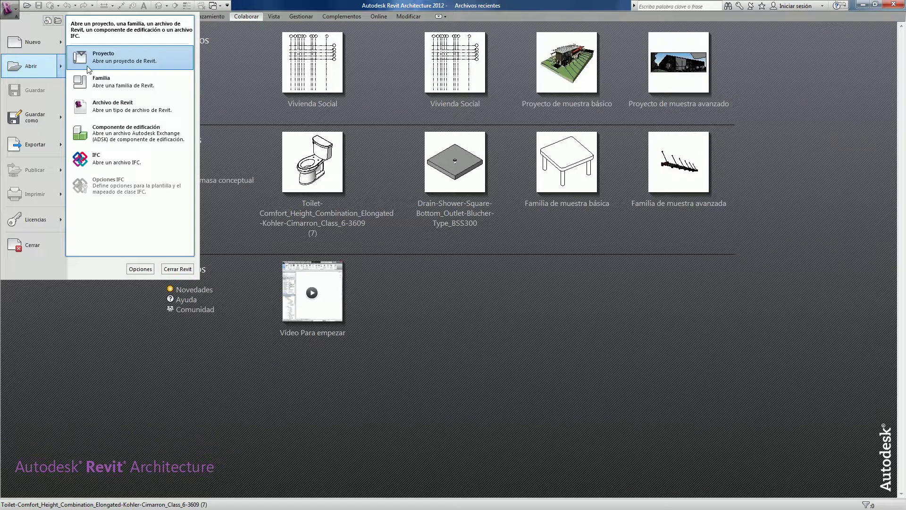
pyautogui.click(50, 65)
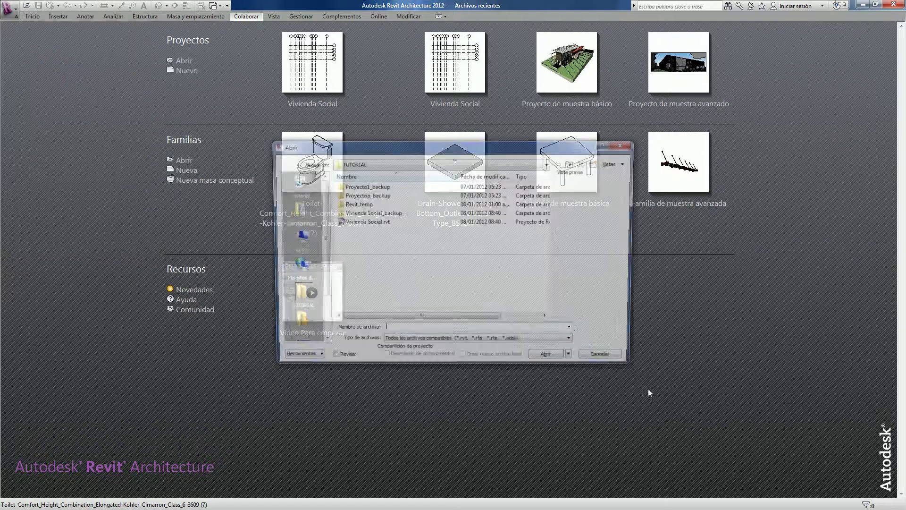
pyautogui.click(363, 223)
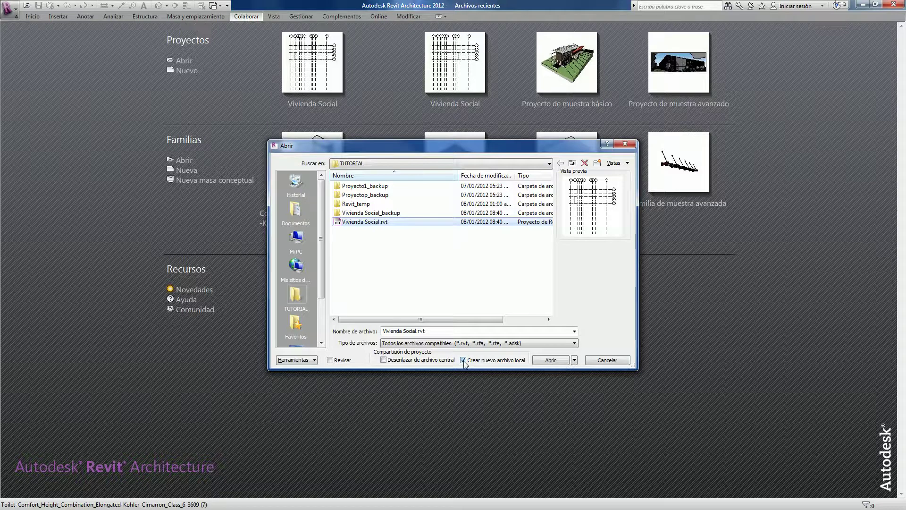
pyautogui.click(546, 361)
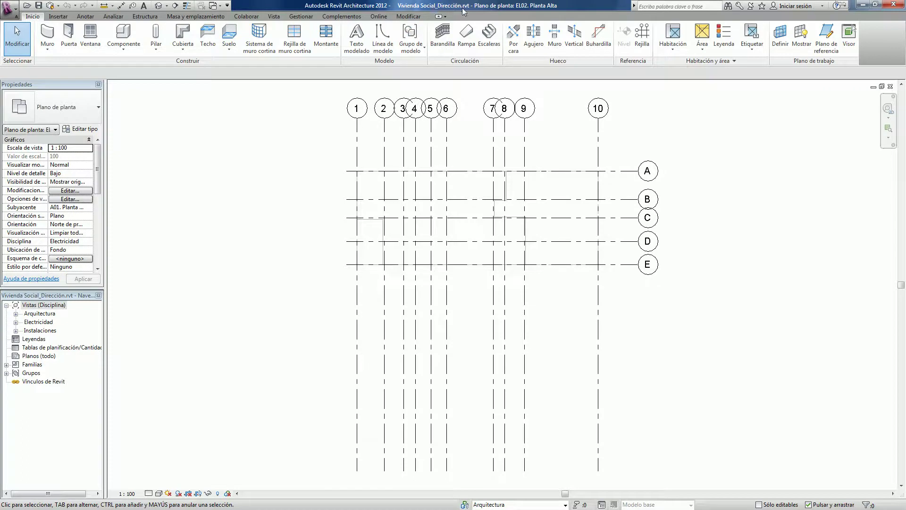
# - Save the local project as Vivienda Social_Dirección.rvt in Mis documentos
pyautogui.click(17, 13)
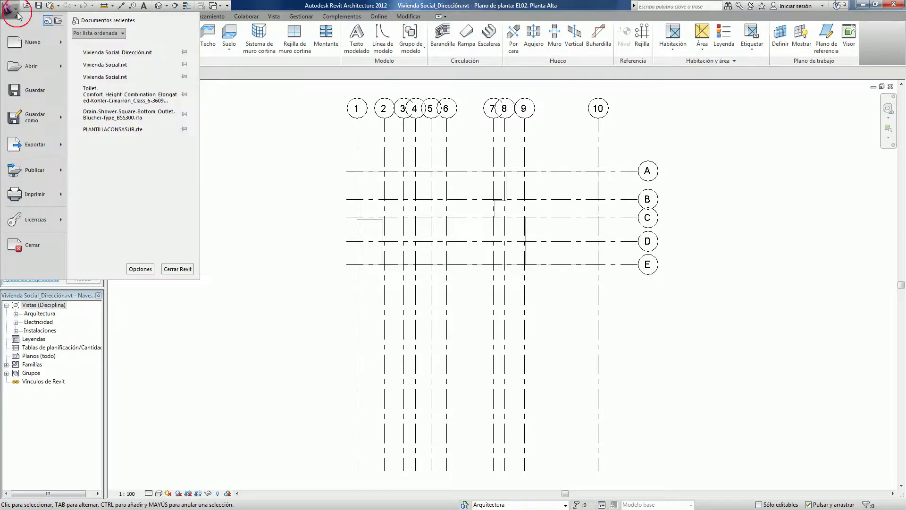
pyautogui.click(54, 117)
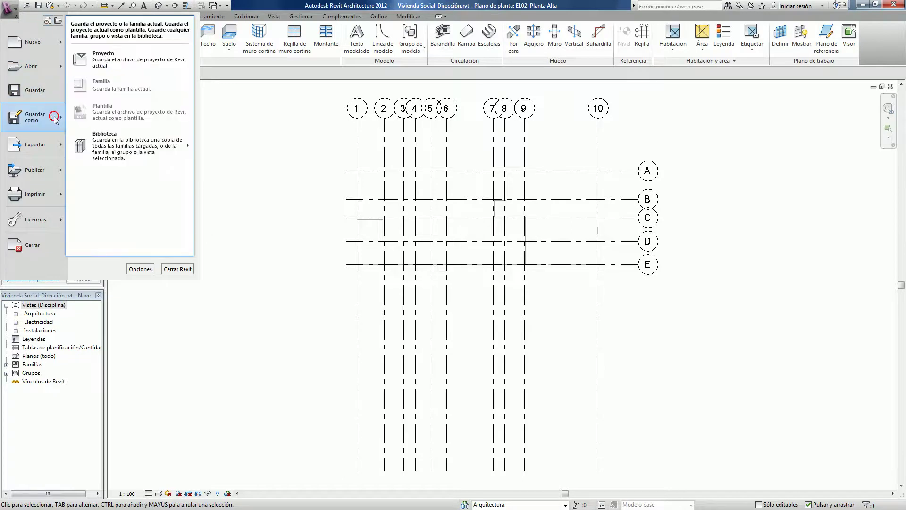
pyautogui.click(111, 57)
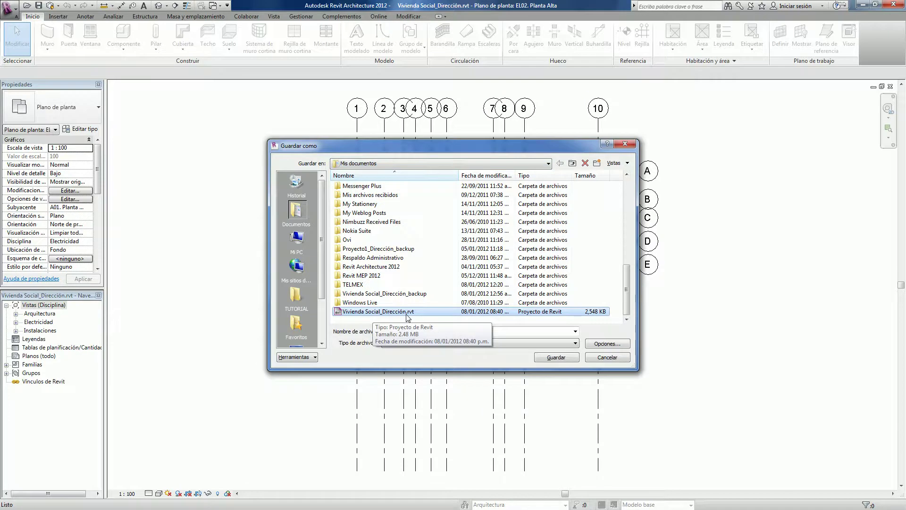
pyautogui.click(568, 359)
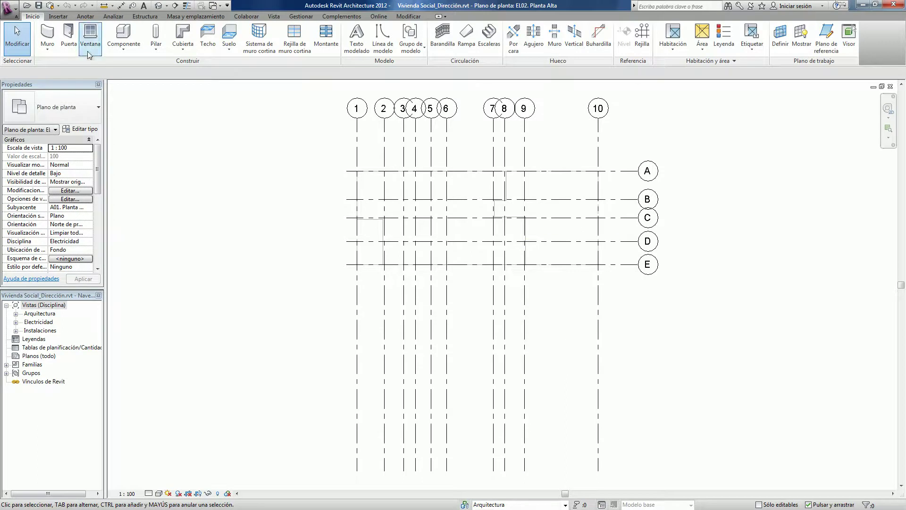
# - Close the local project, relinquishing its elements and worksets
pyautogui.click(16, 12)
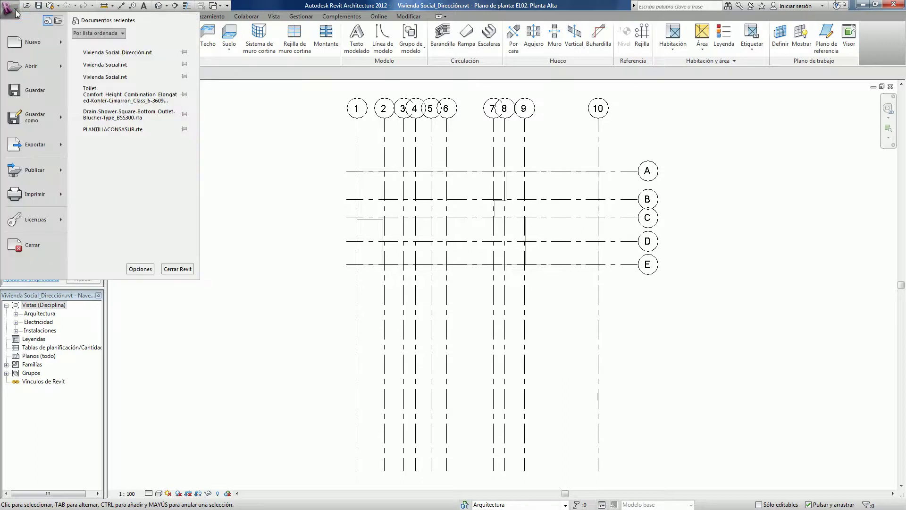
pyautogui.click(50, 242)
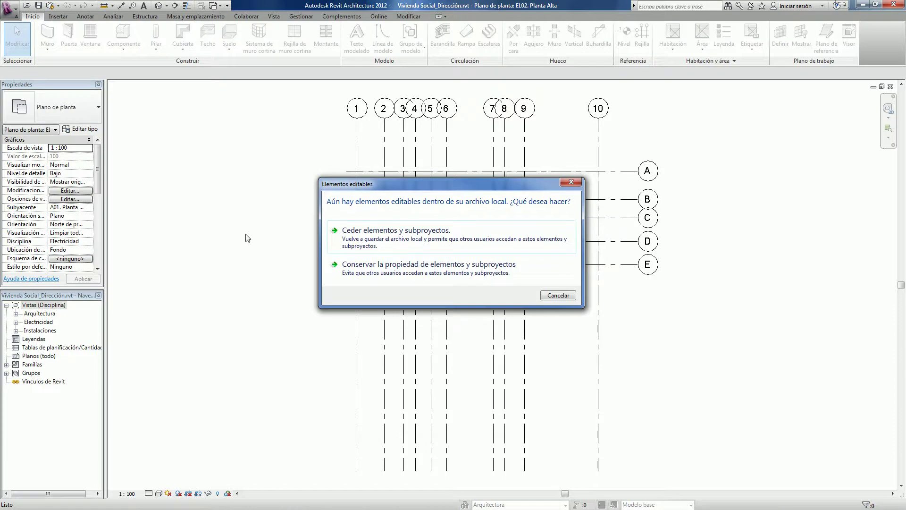
pyautogui.click(419, 245)
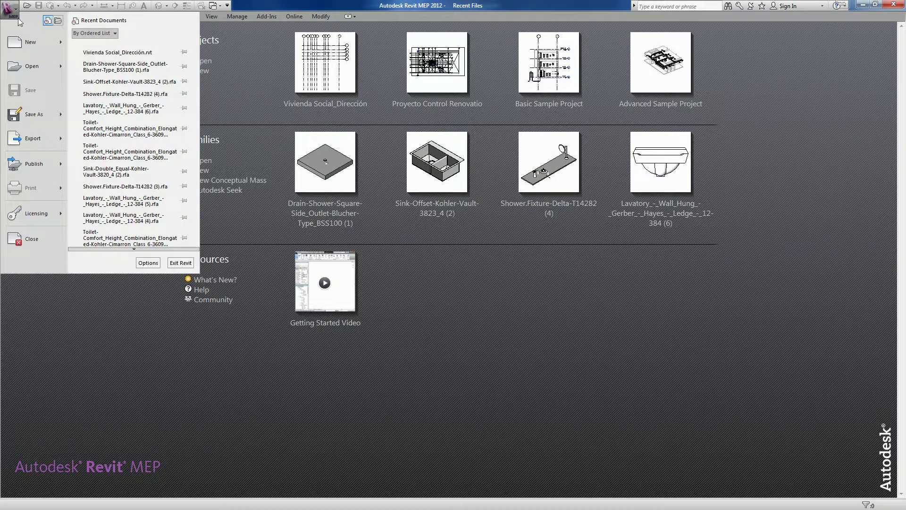
# - In Revit MEP, open Vivienda Social_Dirección.rvt and synchronize it with the central file
pyautogui.click(41, 71)
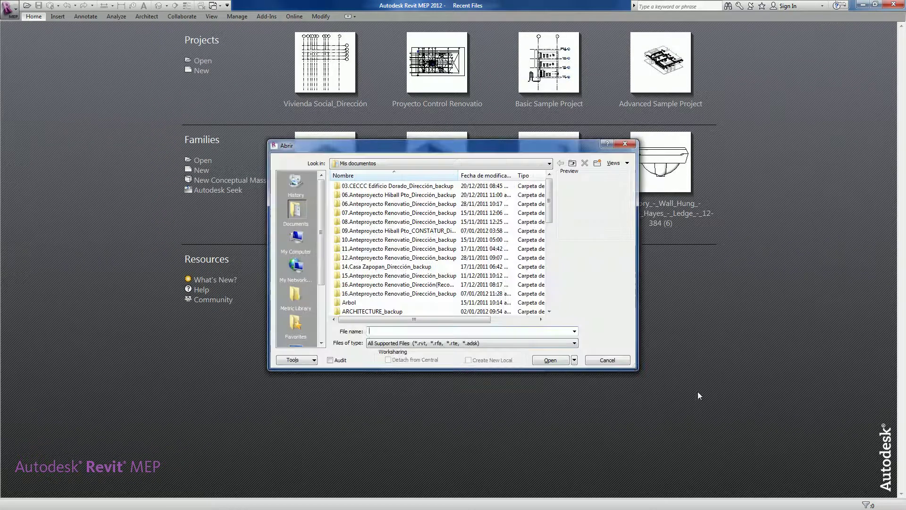
pyautogui.moveTo(550, 198); pyautogui.dragTo(551, 292)
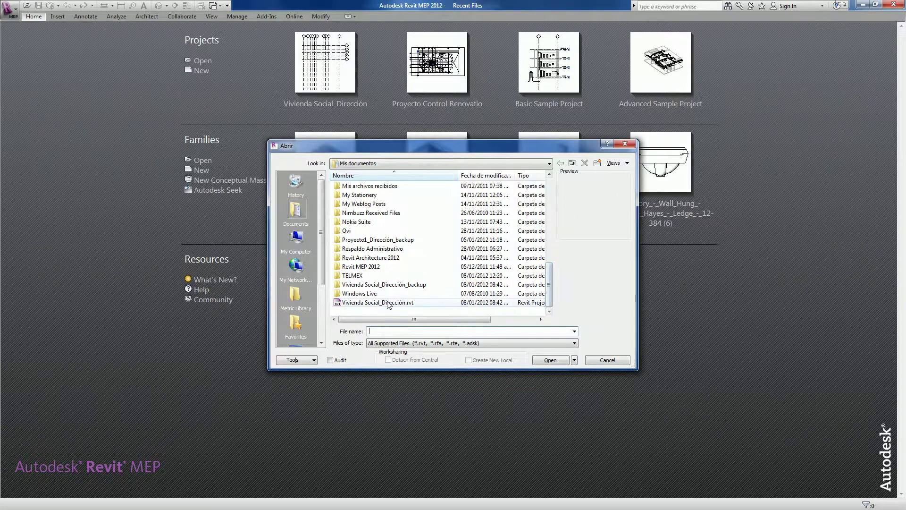
pyautogui.click(373, 302)
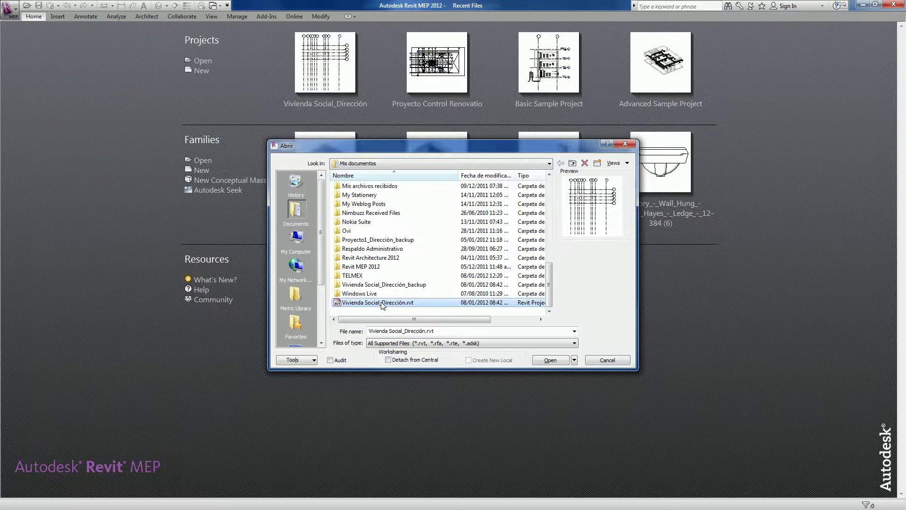
pyautogui.click(550, 359)
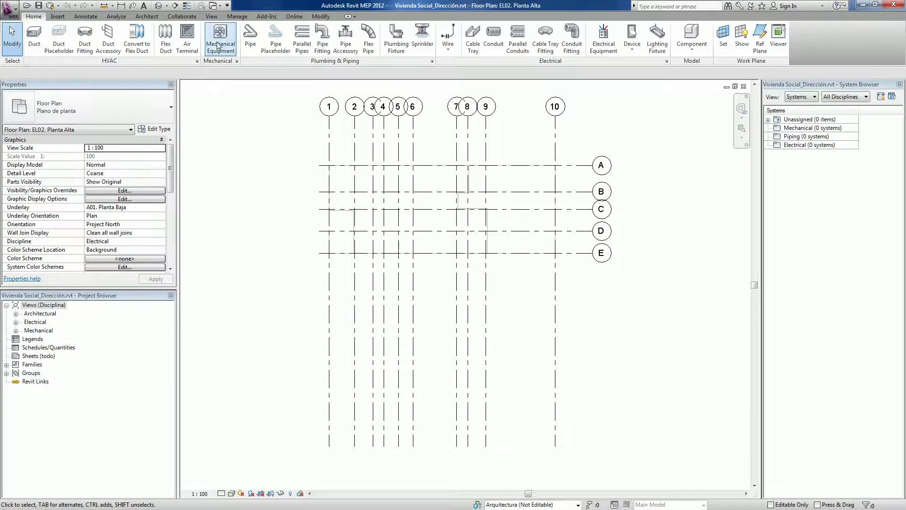
pyautogui.click(181, 16)
pyautogui.click(175, 40)
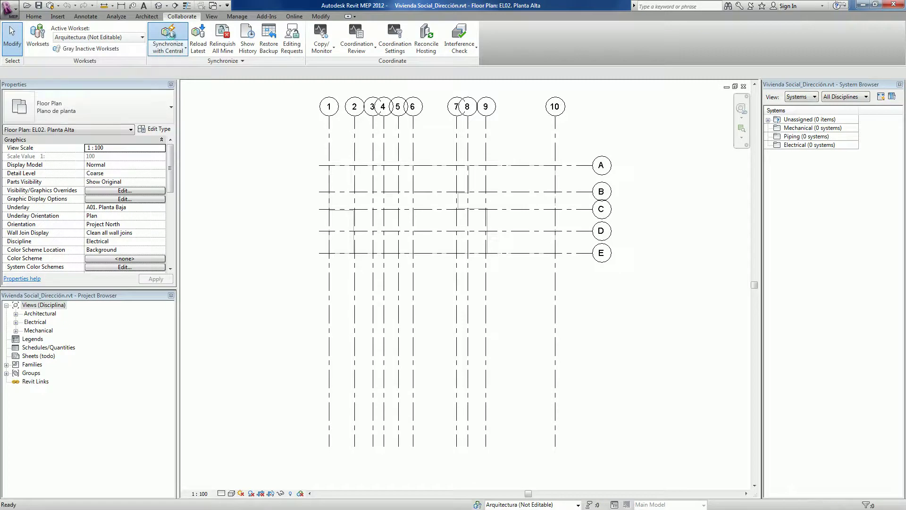